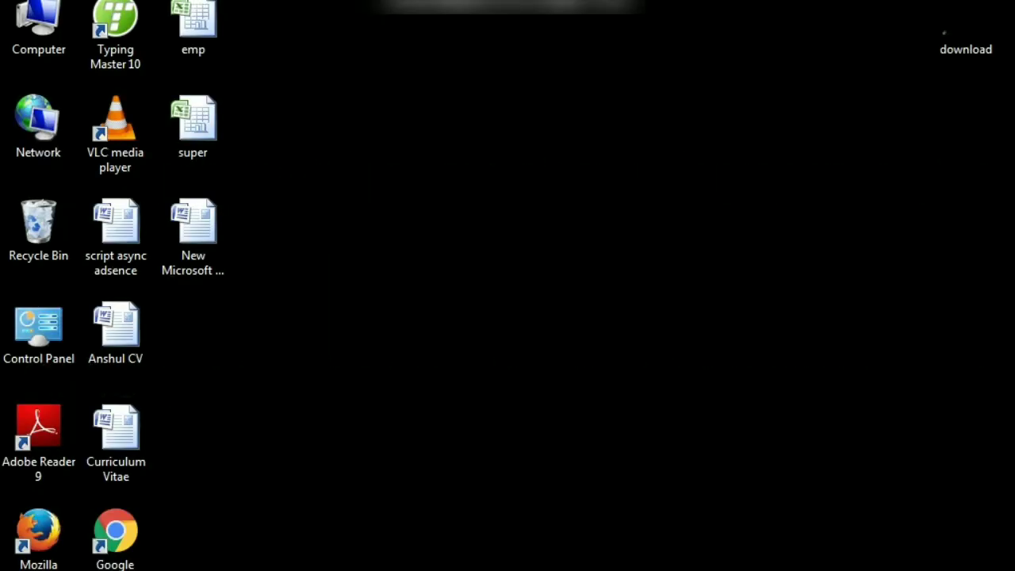
Open the Word document with the a²+b² and H₂O examples and place the cursor after the first '='
right_click(203, 229)
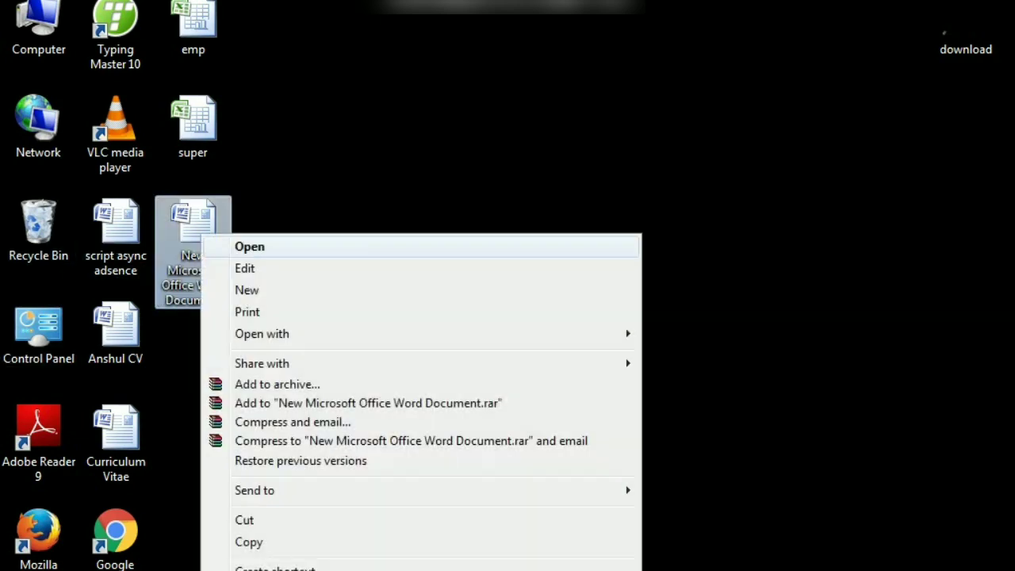
left_click(245, 247)
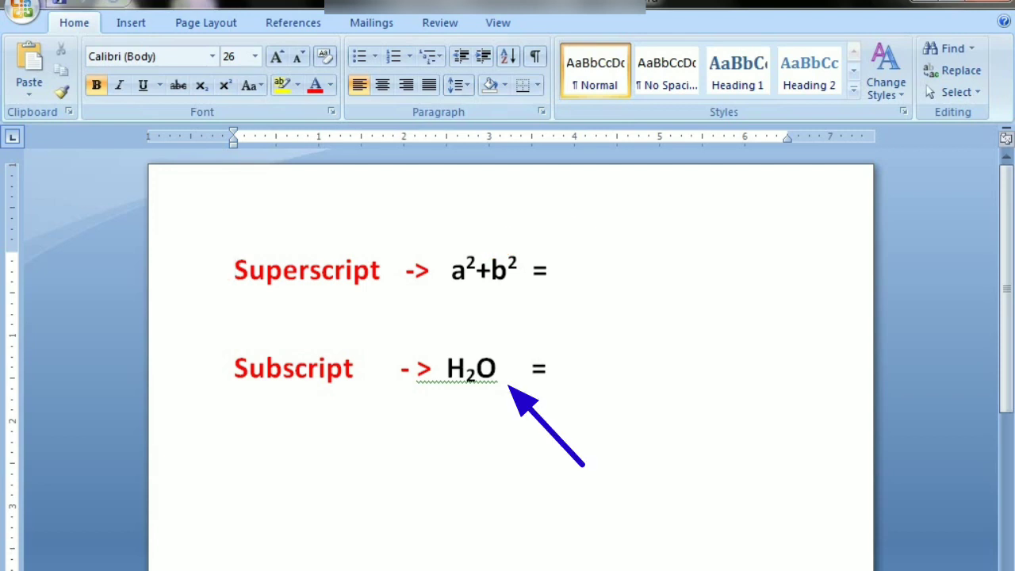
left_click(556, 270)
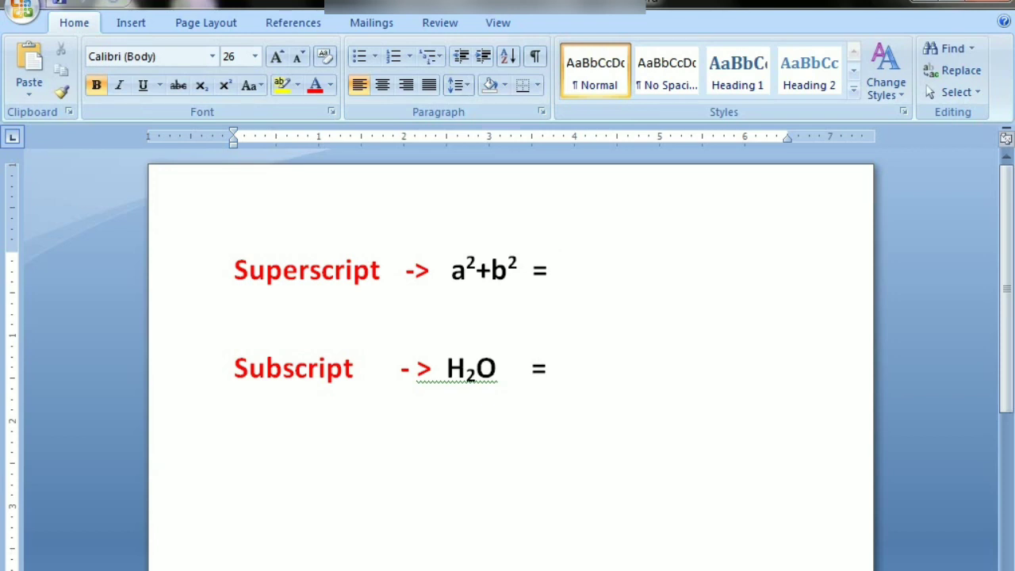
Type a2+b2 after the first equals sign, correcting the mistyped b3 to b2
type("a")
type("2")
type("+")
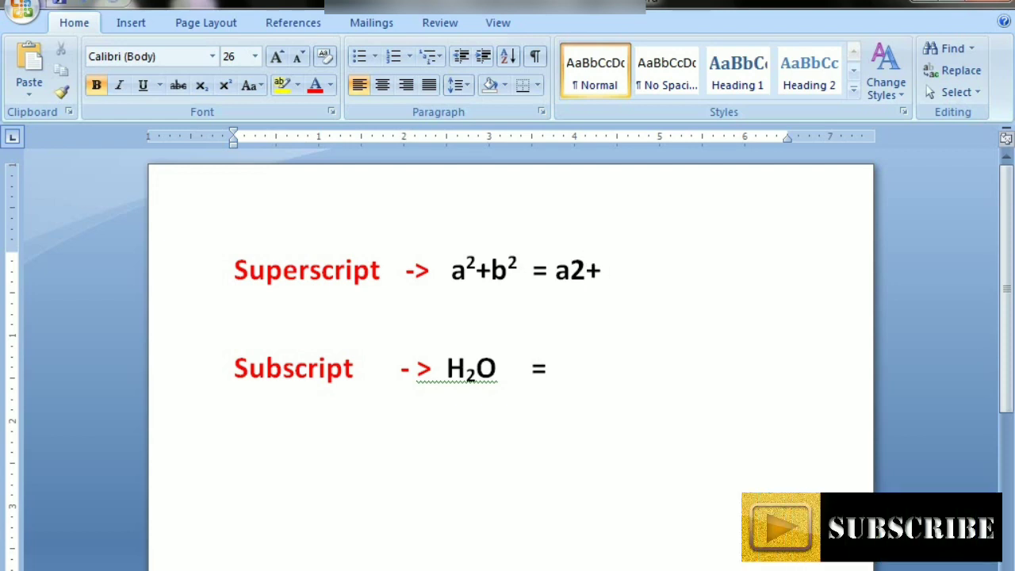
type("b3")
key("BackSpace")
type("2")
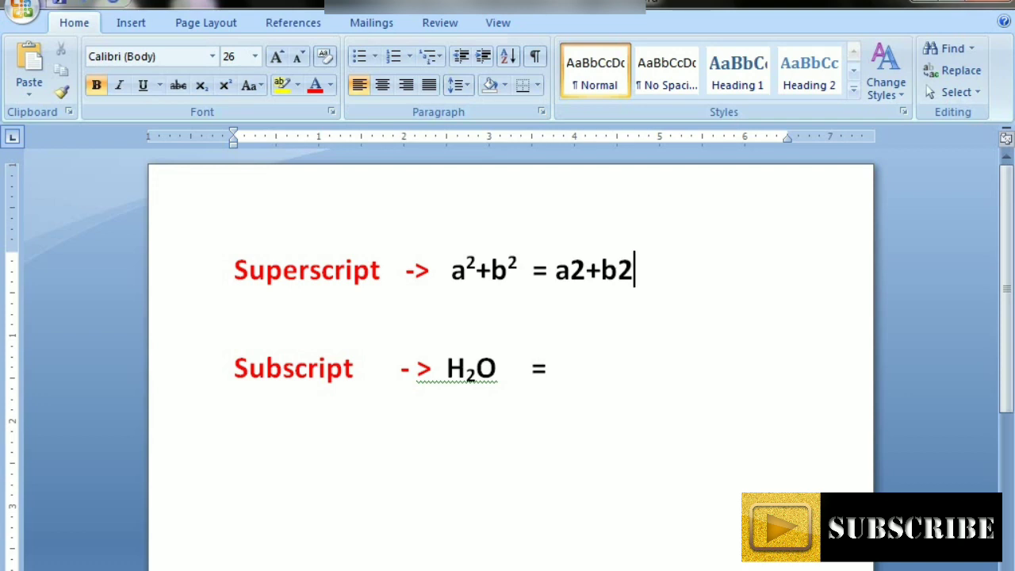
left_click_drag(555, 270, 632, 269)
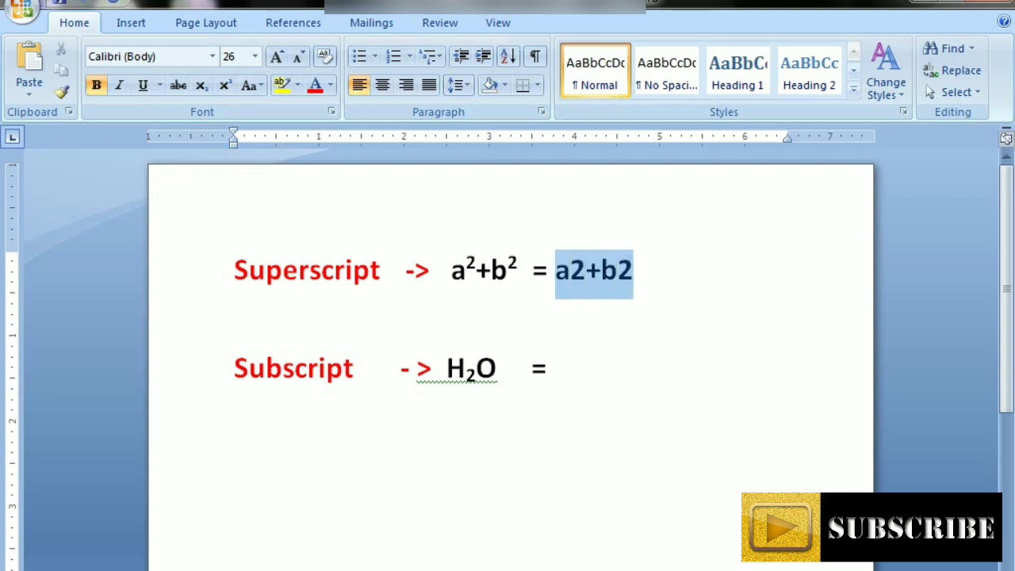
left_click(634, 270)
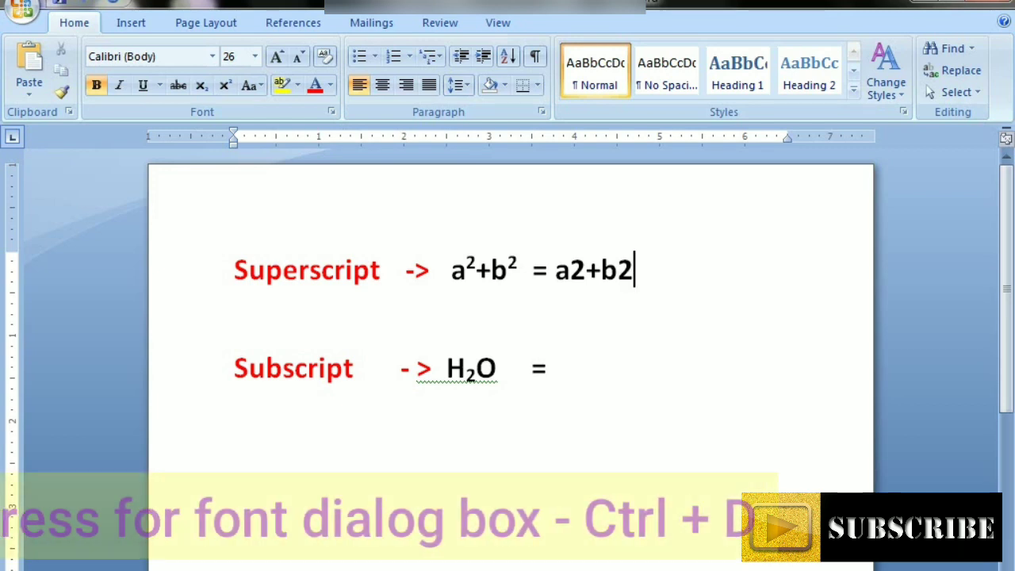
Make both 2s in a2+b2 superscript through the Font dialog (Ctrl+D)
left_click_drag(570, 271, 585, 270)
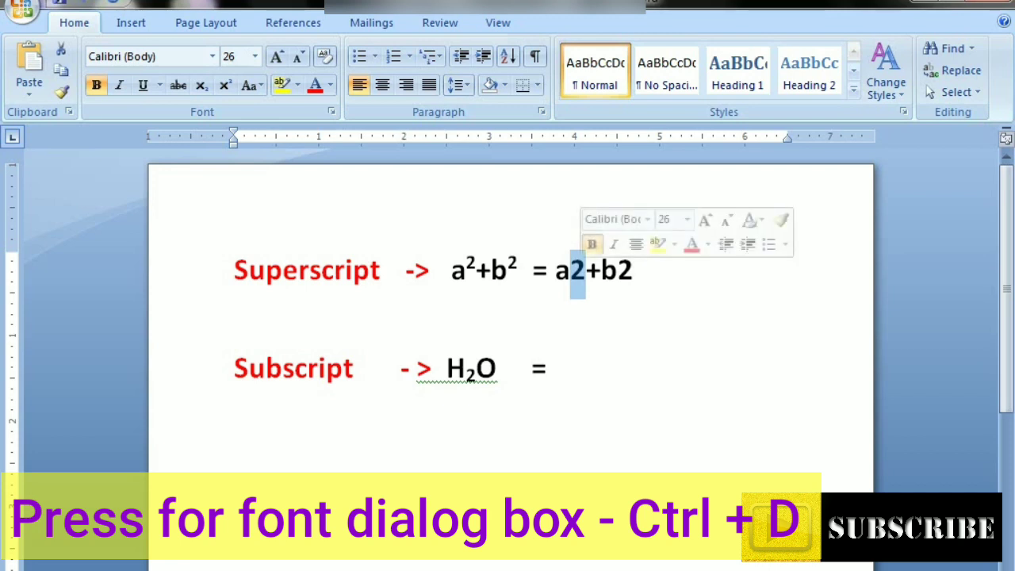
left_click_drag(617, 269, 632, 269)
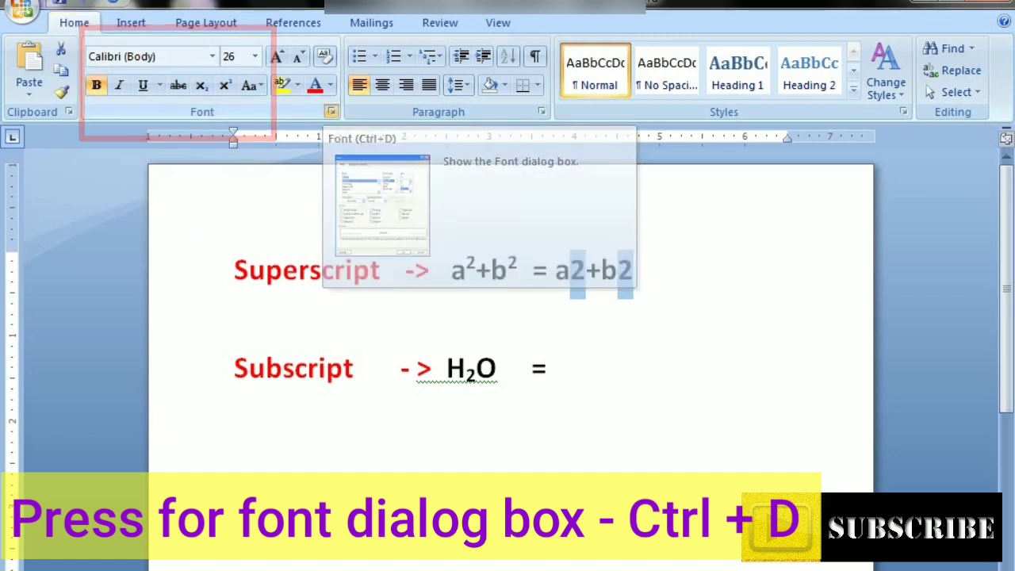
key("ctrl+d")
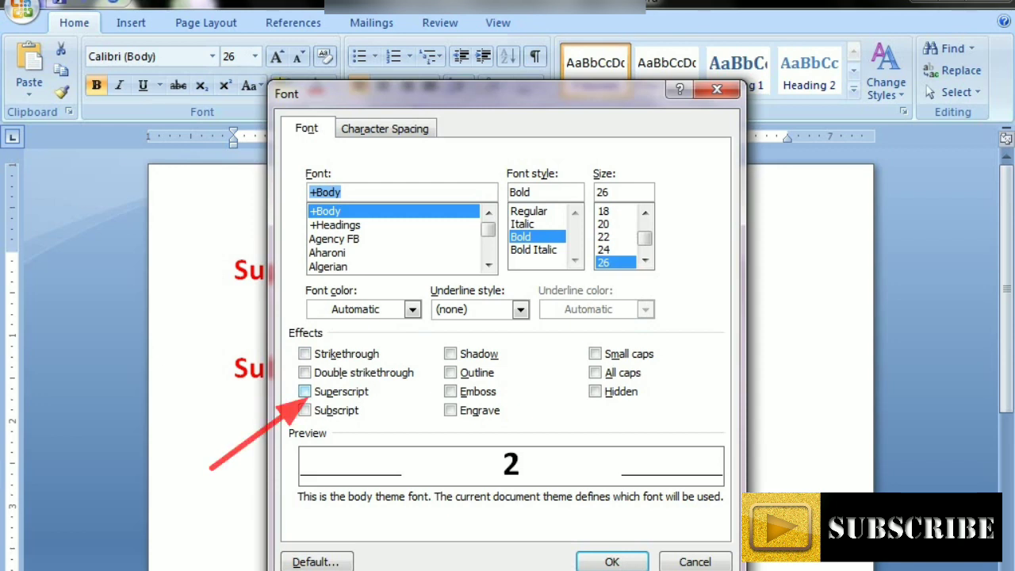
left_click(305, 391)
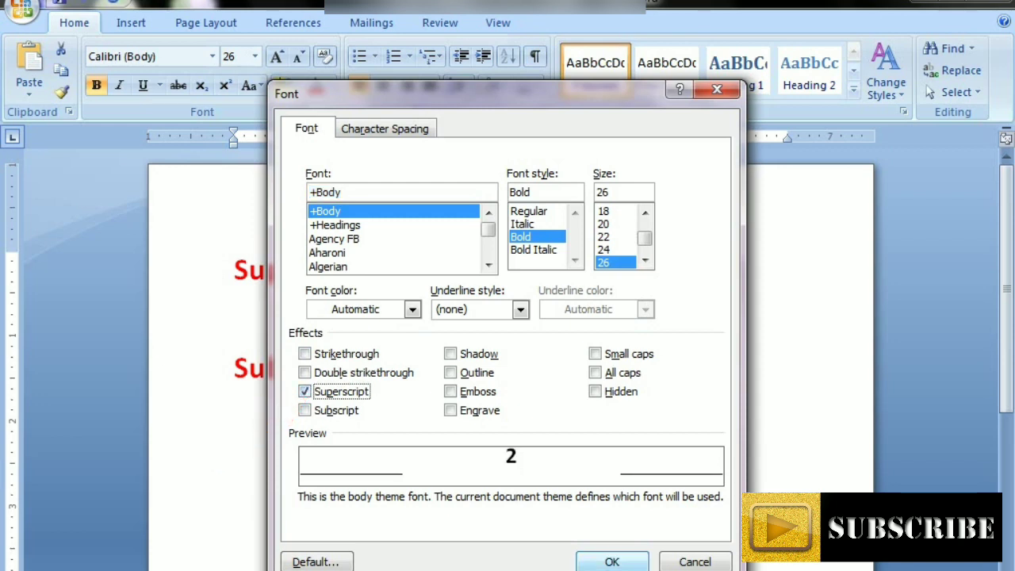
left_click(611, 561)
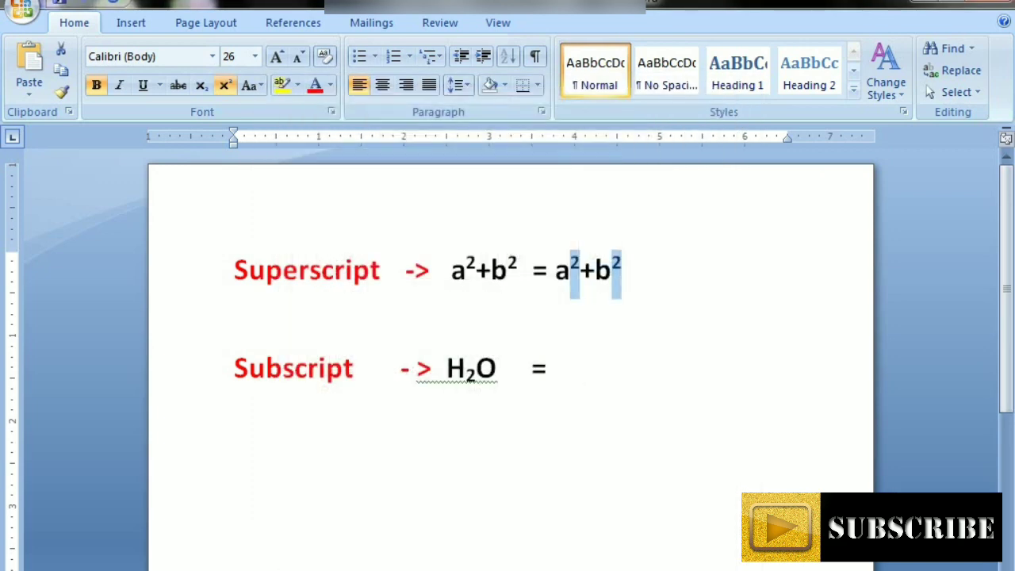
left_click(623, 264)
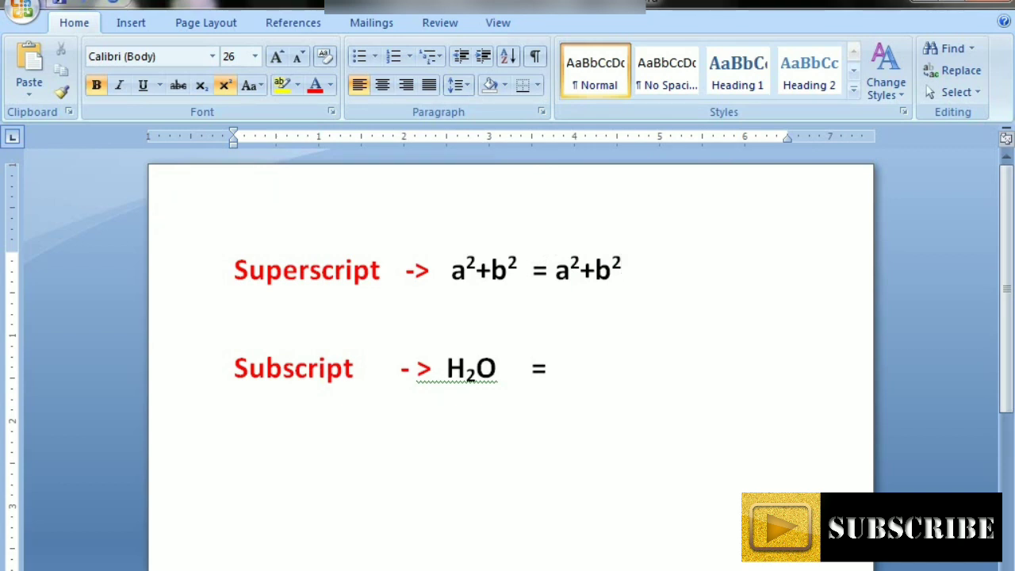
Type H2O after the Subscript line's equals sign and set its 2 to subscript in the Font dialog
left_click(554, 368)
type("H2")
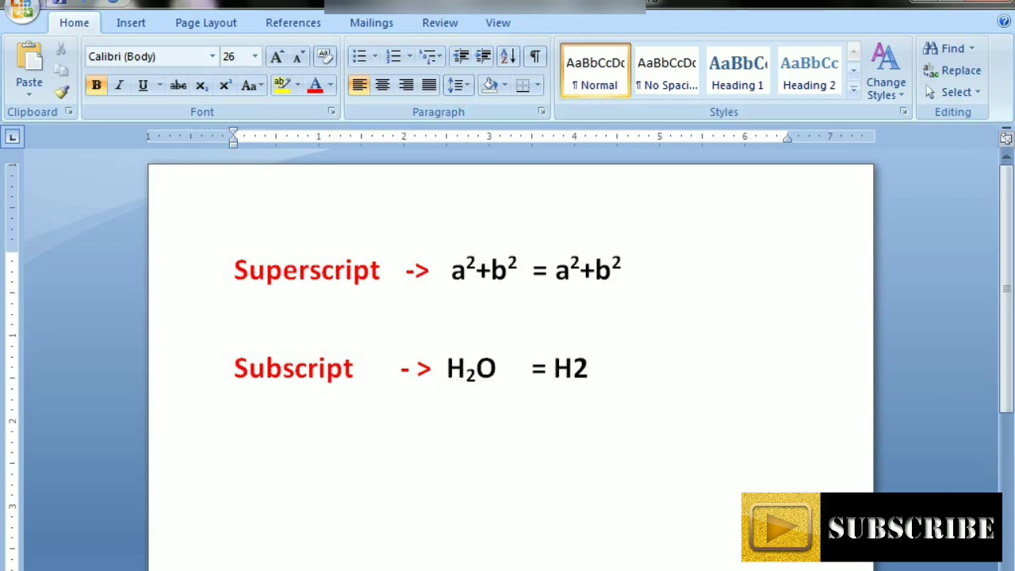
type("O")
left_click(573, 367)
key("shift+Right")
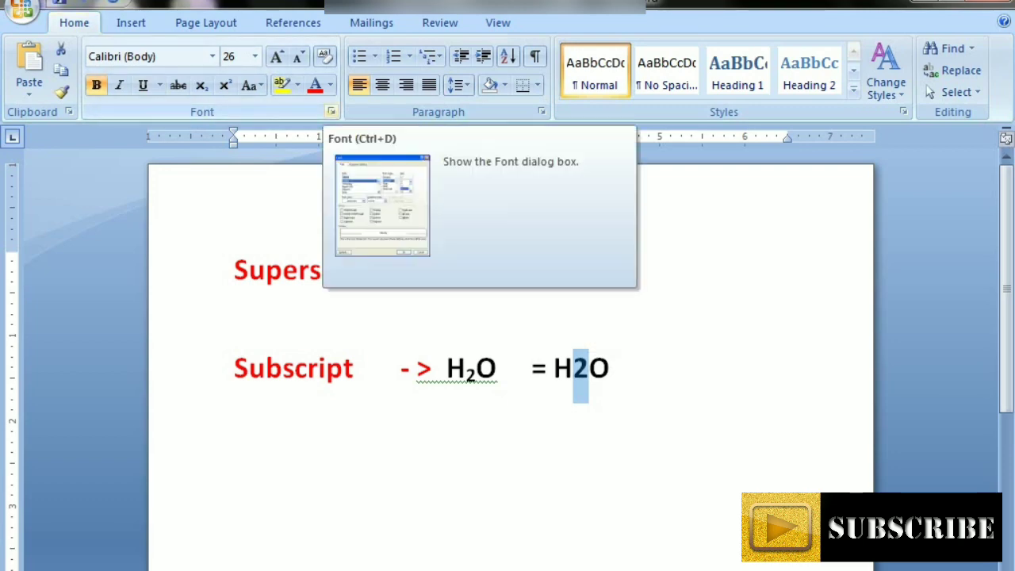
left_click(331, 112)
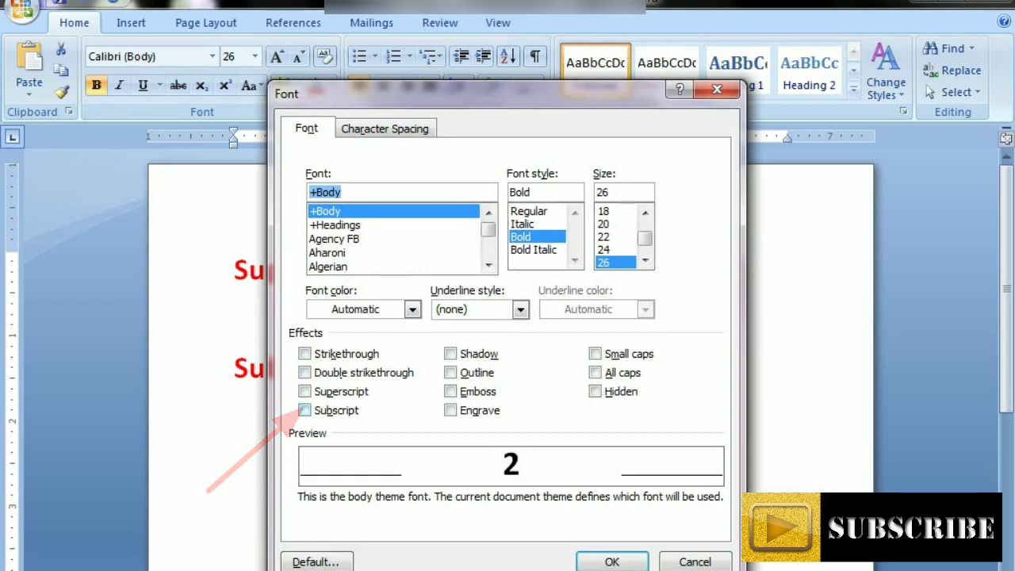
left_click(304, 410)
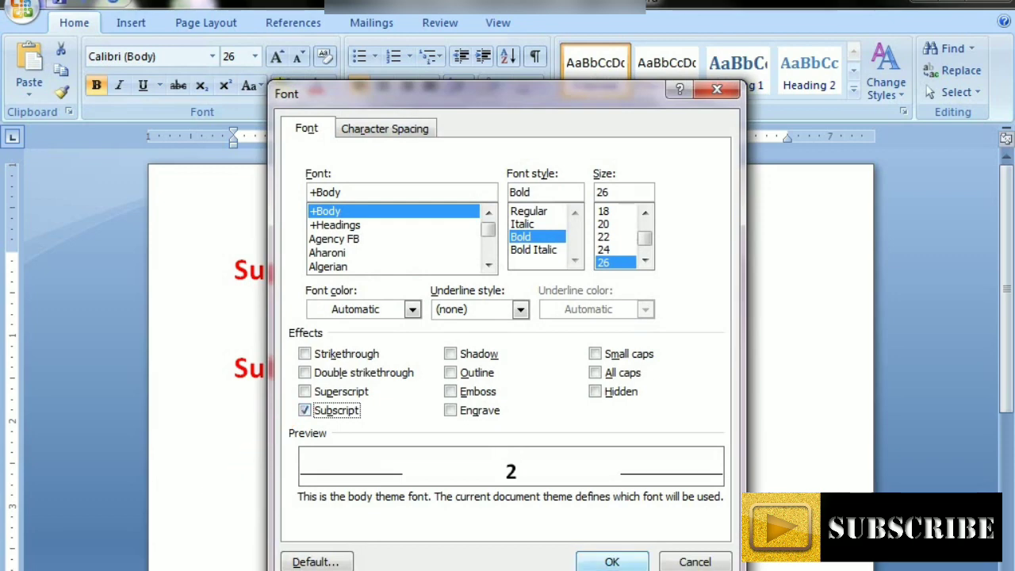
left_click(611, 561)
left_click(235, 422)
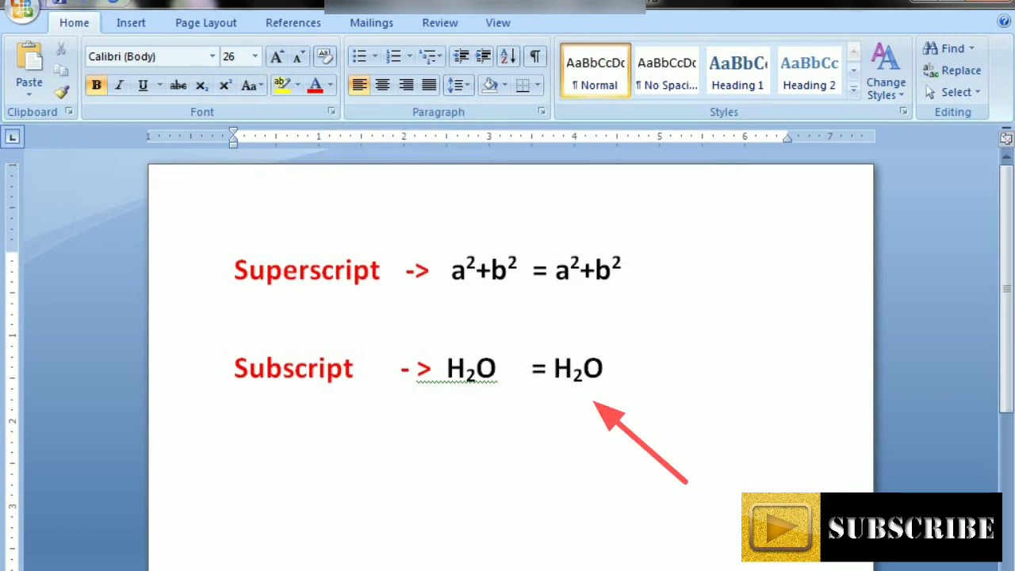
left_click(604, 366)
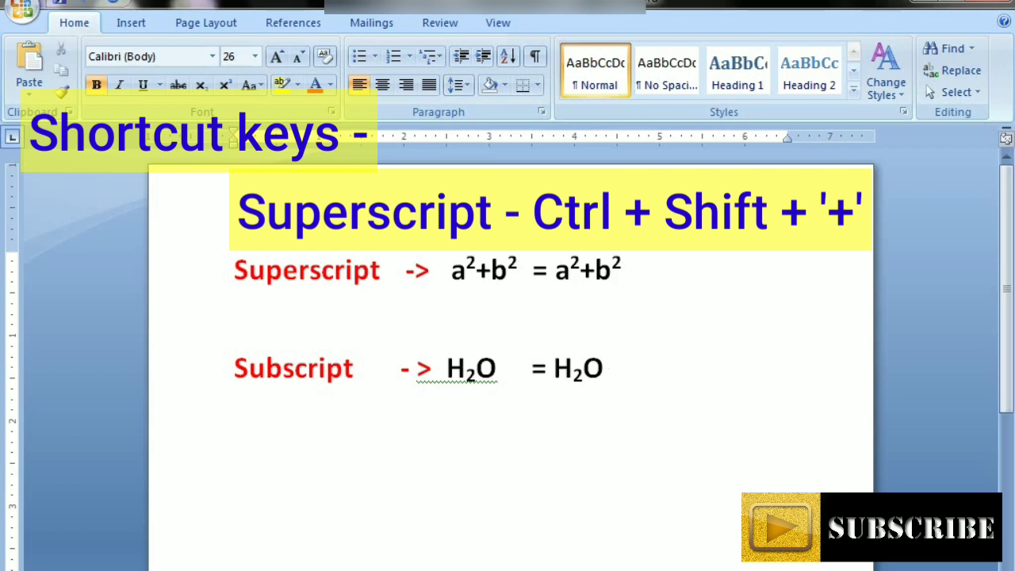
Type X3ab on a new line, superscript the ab with Ctrl+Shift+=, then start another line
key("Return")
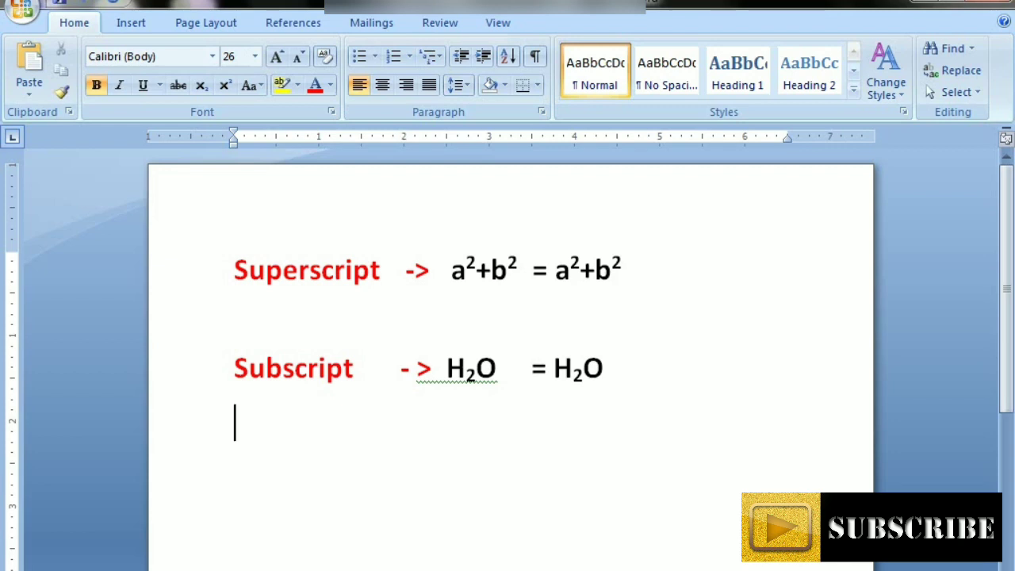
type("X")
type("#")
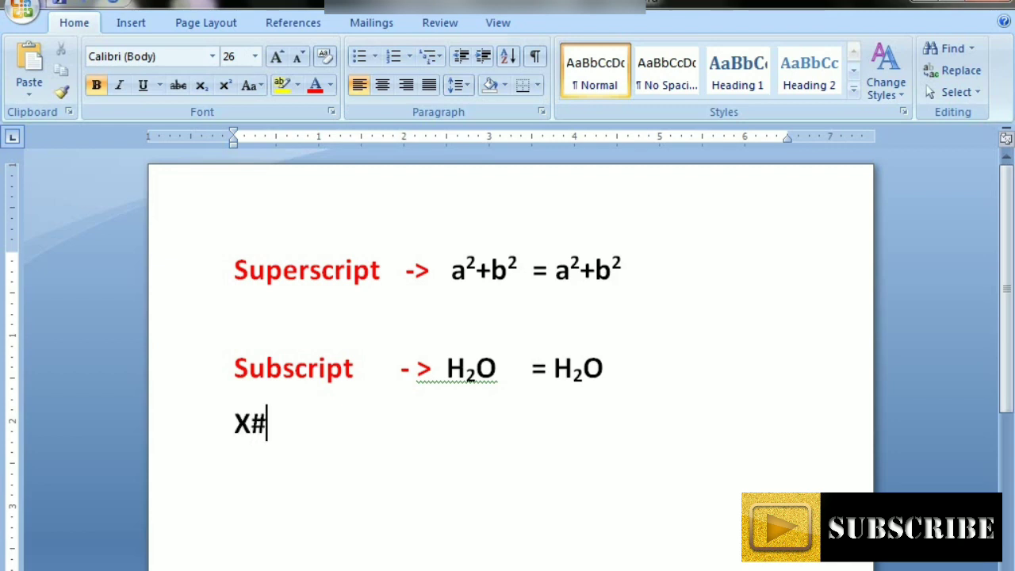
key("BackSpace")
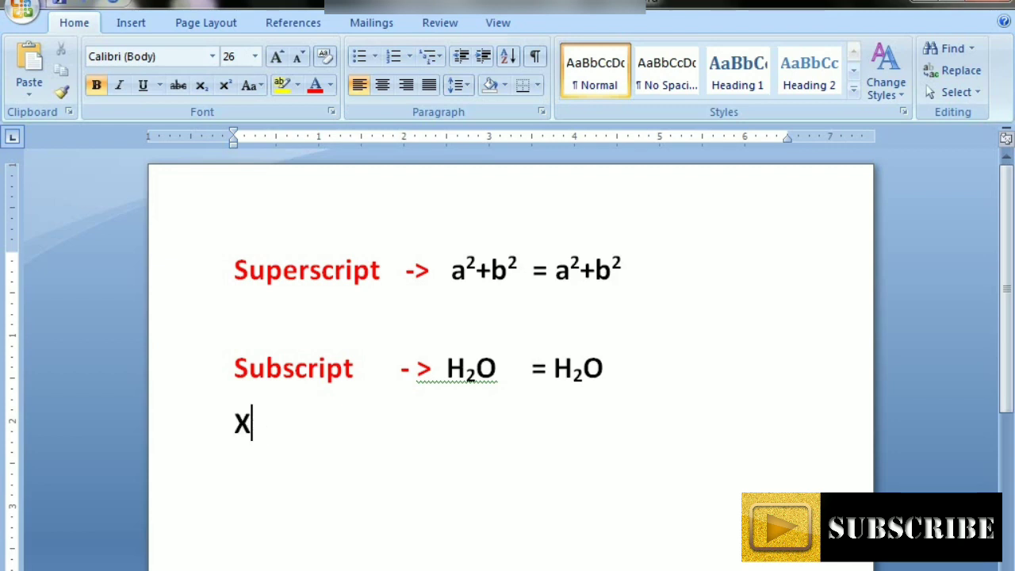
type("3")
type("a")
type("b")
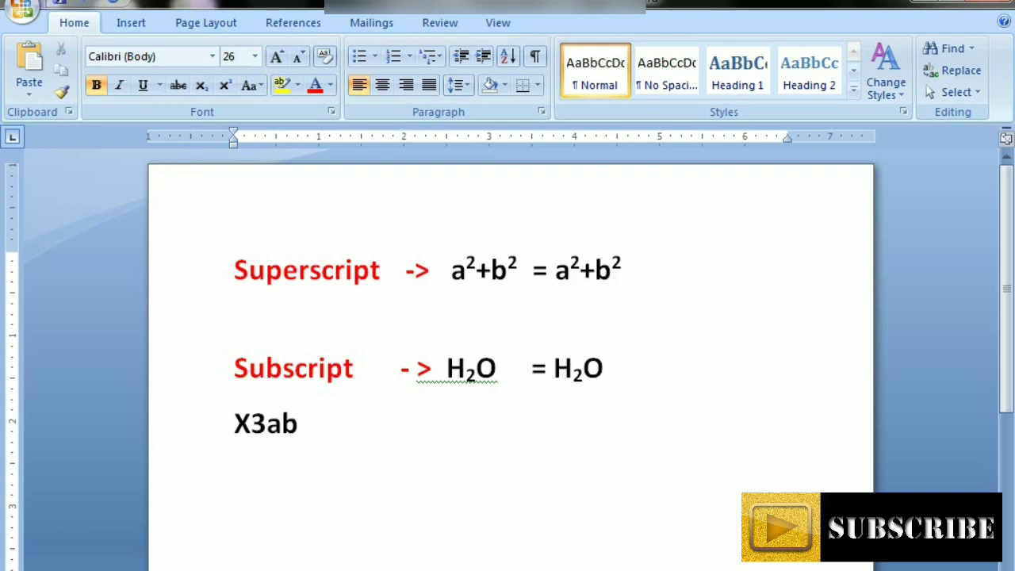
key("shift+Left")
key("shift+Left")
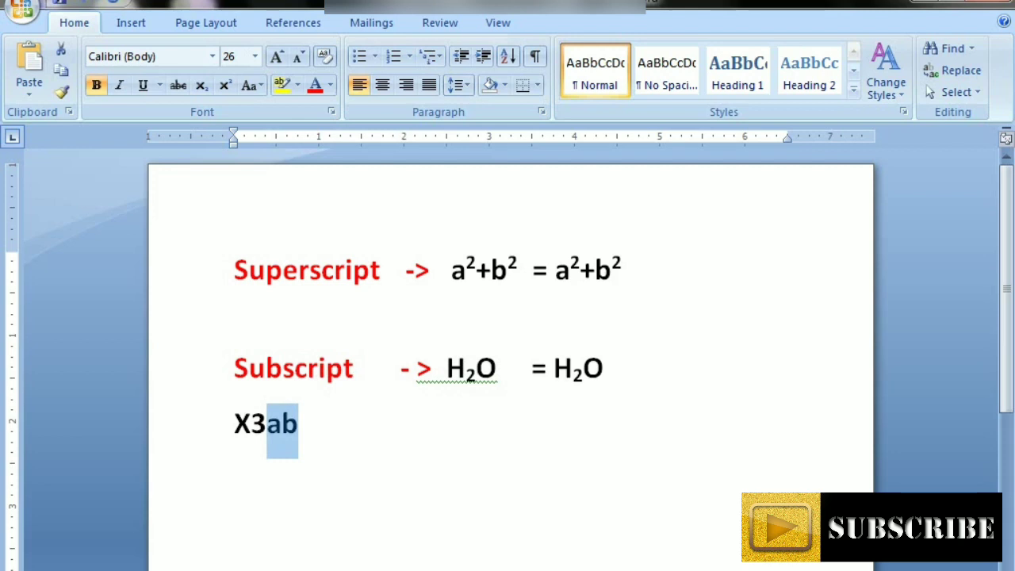
key("ctrl+shift+equal")
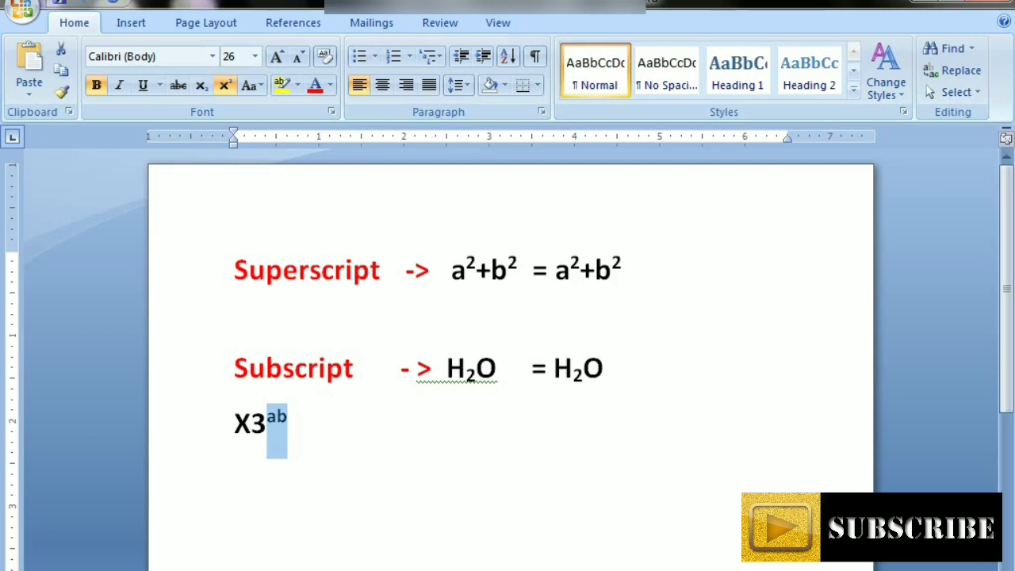
left_click(288, 416)
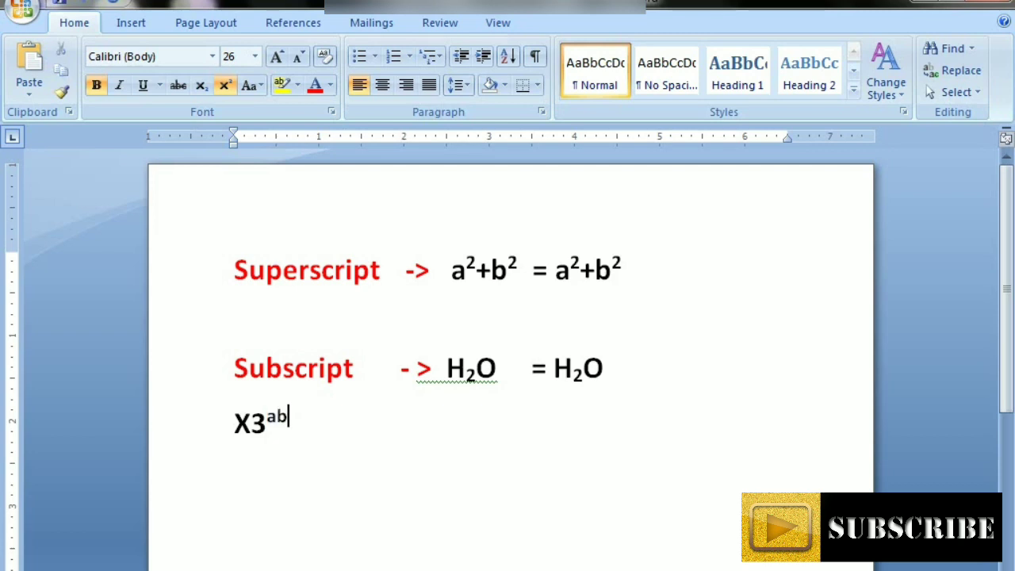
key("Return")
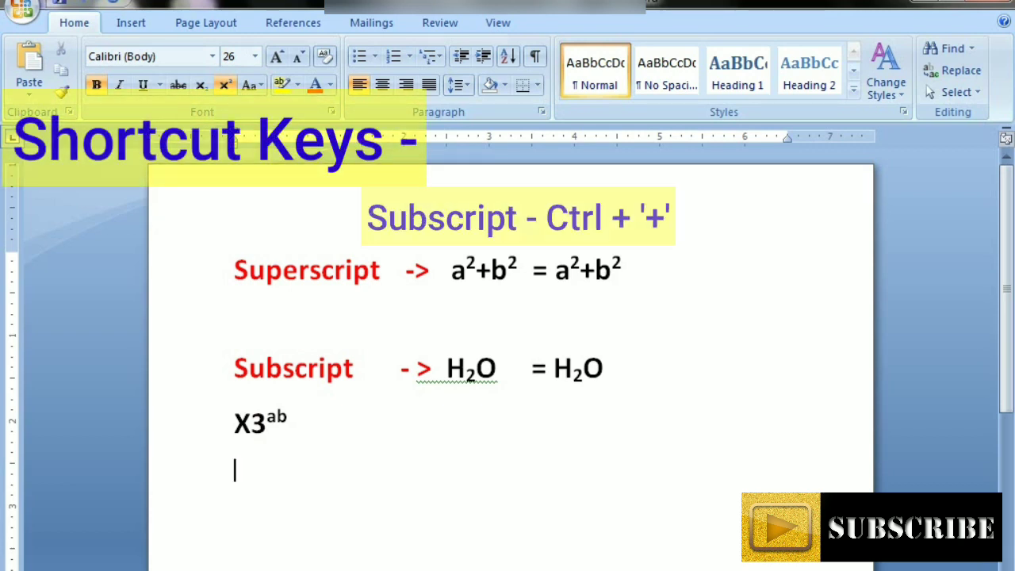
Type NH3, enlarge it to 48 pt, and make the 3 subscript with Ctrl+=
type("NH")
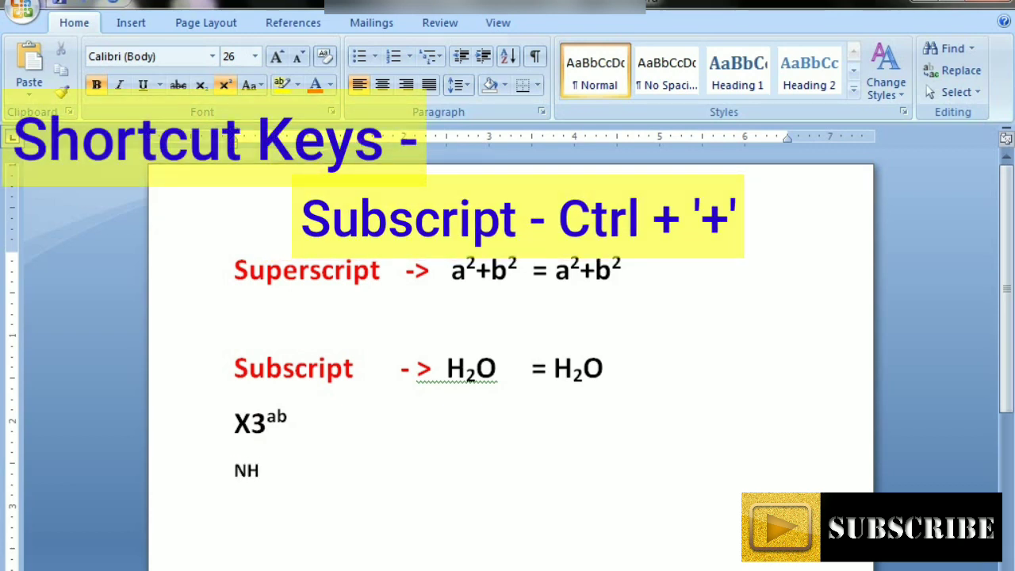
type("3")
key("shift+Left")
key("shift+Left")
key("shift+Left")
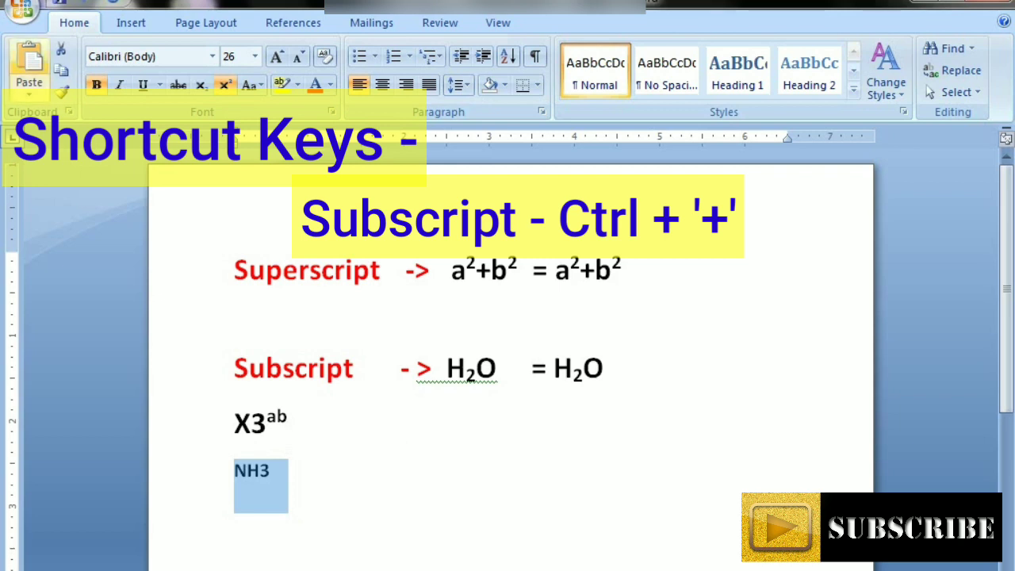
key("ctrl+shift+period")
key("ctrl+shift+period")
key("ctrl+shift+period")
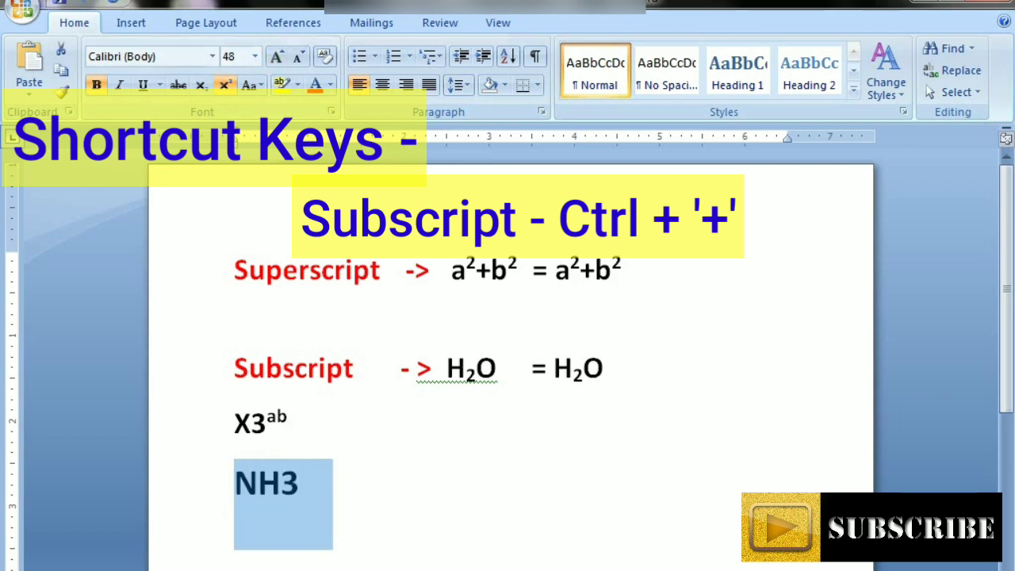
key("Right")
key("Left")
key("shift+Right")
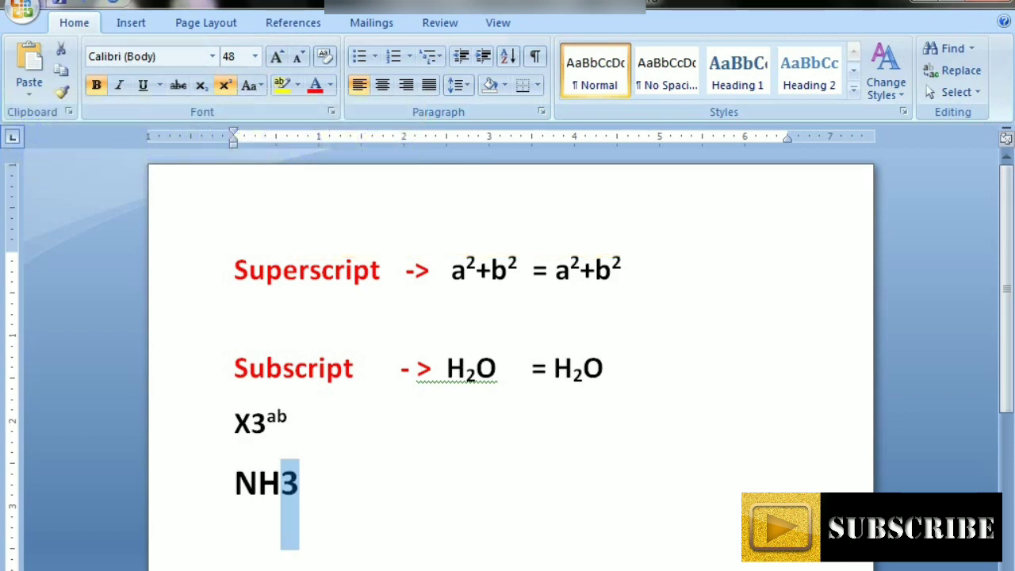
key("ctrl+equal")
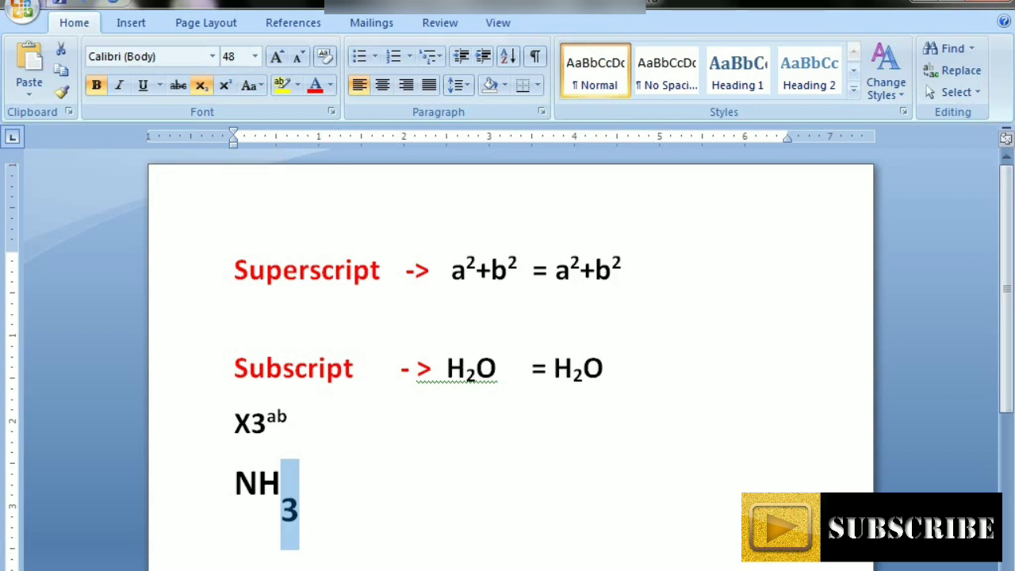
left_click(301, 508)
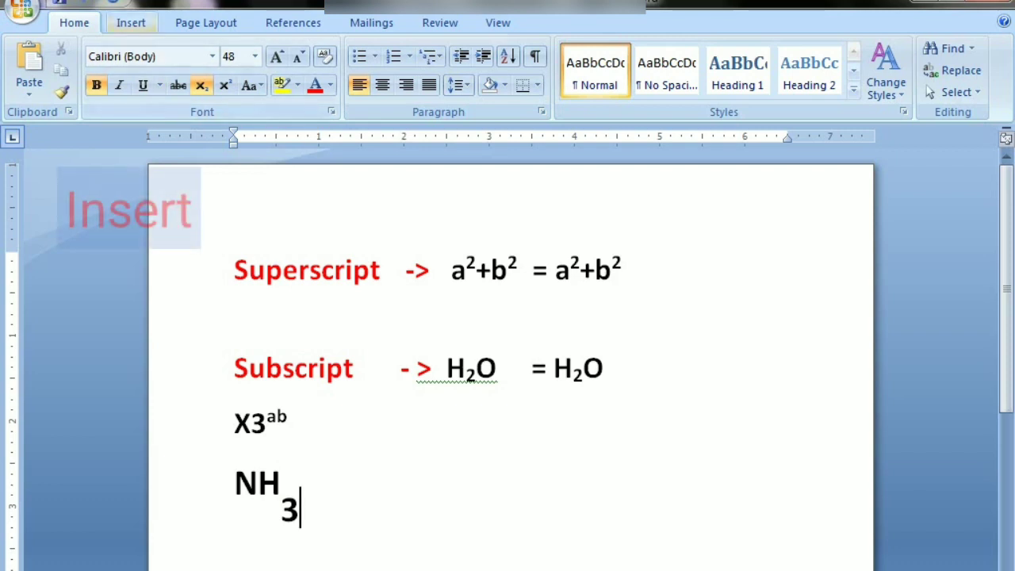
Open More Symbols from the Insert tab and select the Superscripts and Subscripts subset
left_click(130, 22)
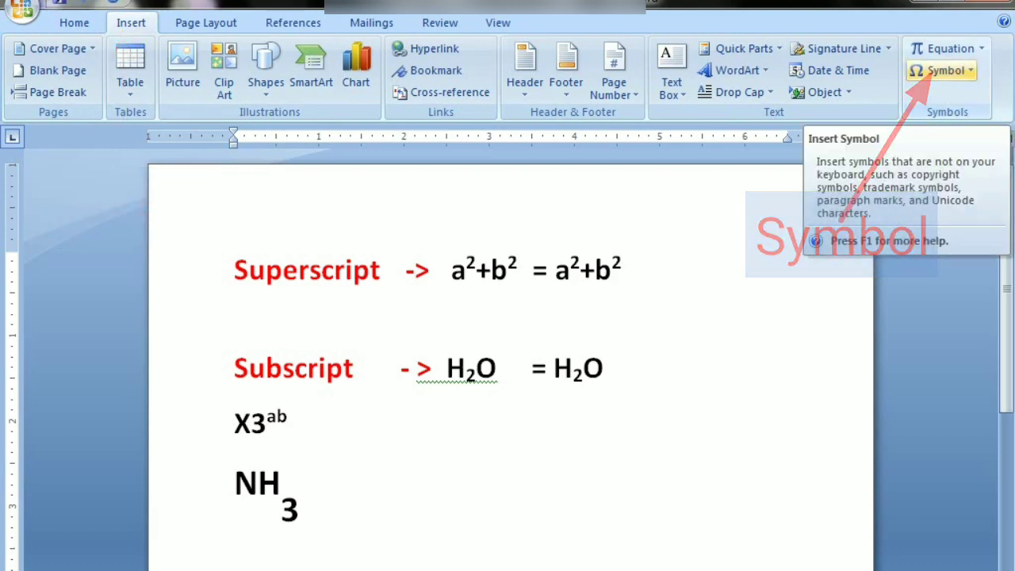
left_click(944, 70)
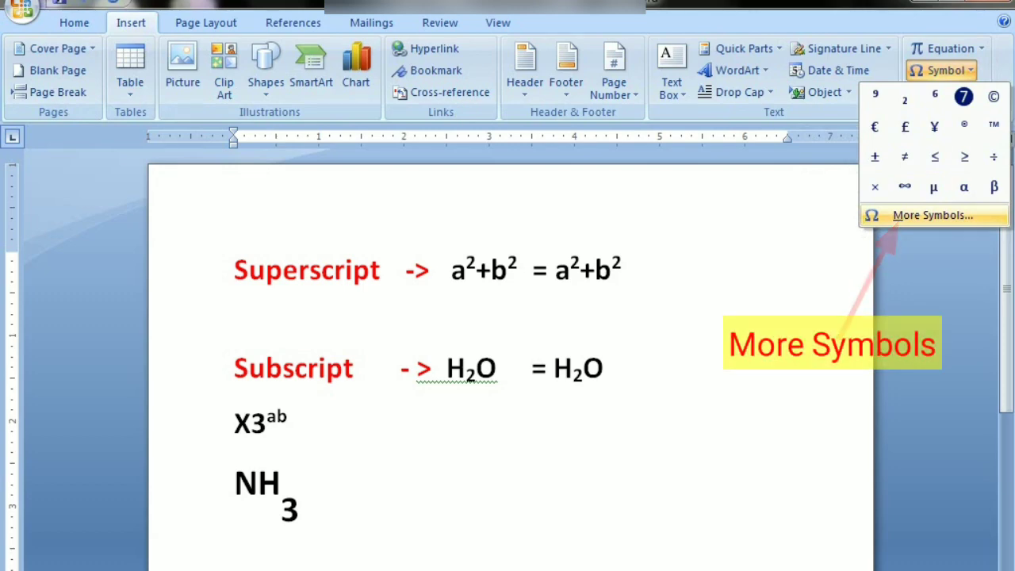
left_click(932, 215)
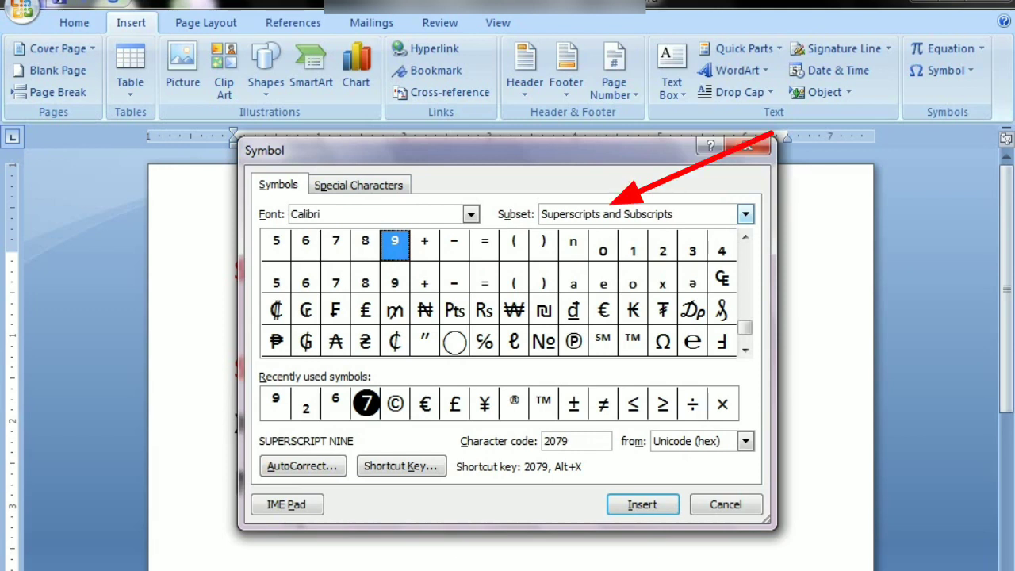
left_click(745, 214)
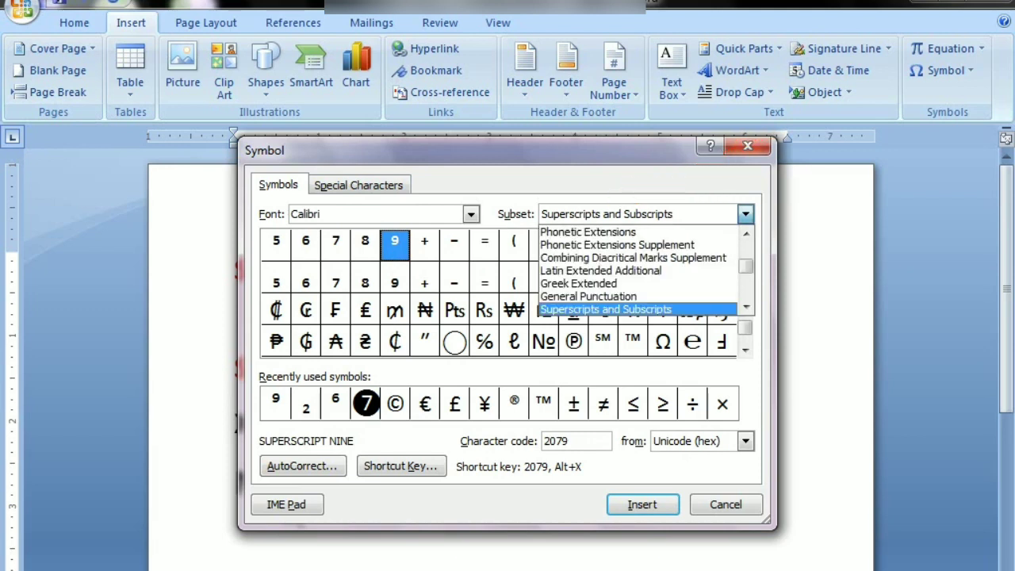
scroll(634, 269, "up", 2)
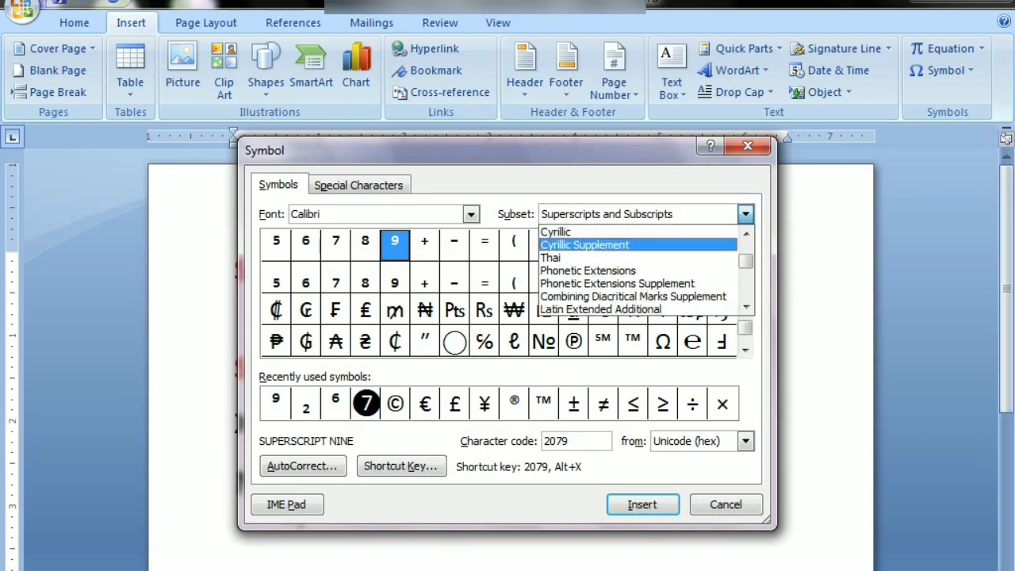
scroll(634, 269, "down", 3)
scroll(638, 270, "up", 3)
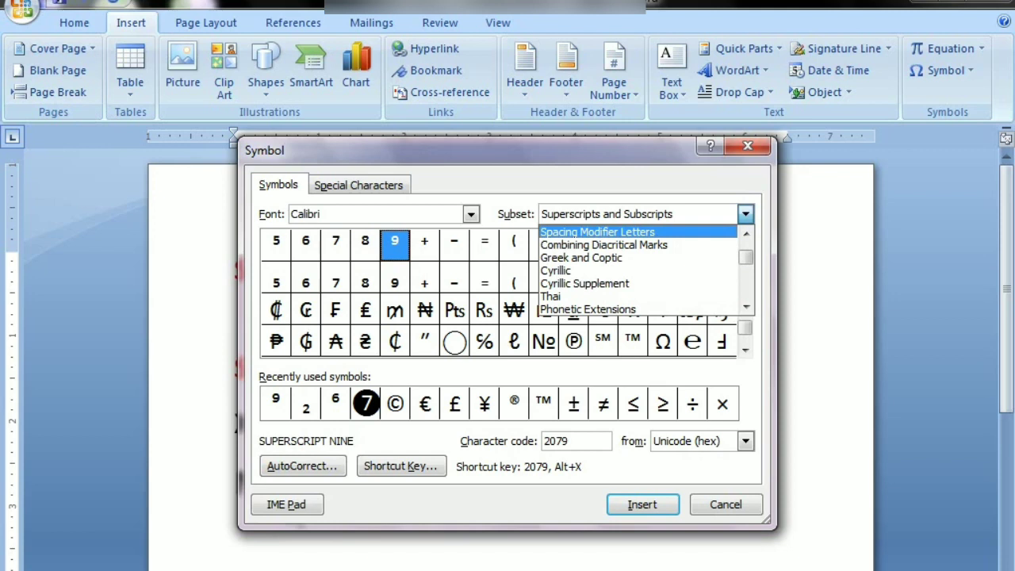
key("Escape")
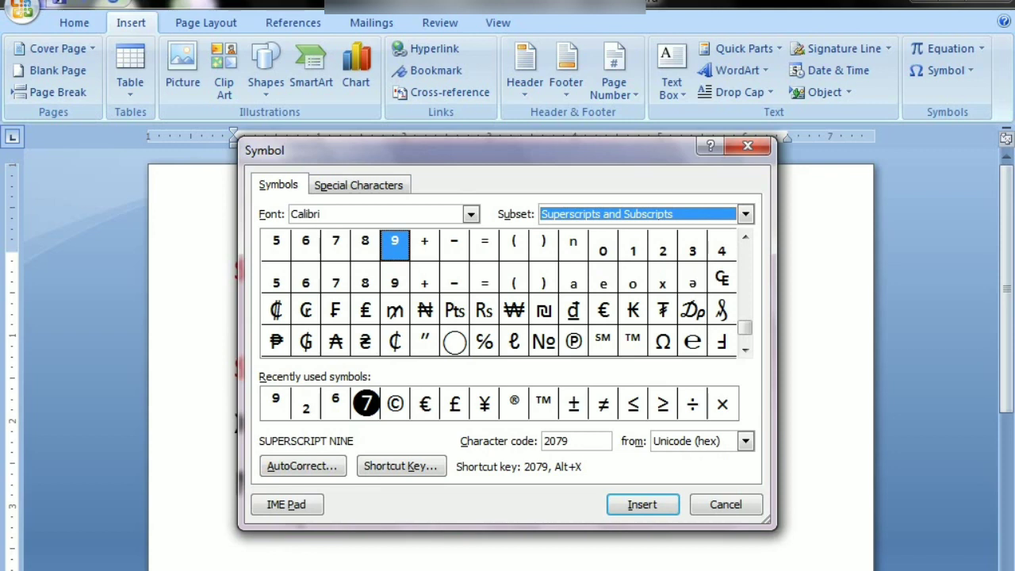
Insert the superscript 8 symbol after NH₃ and select it
left_click(364, 246)
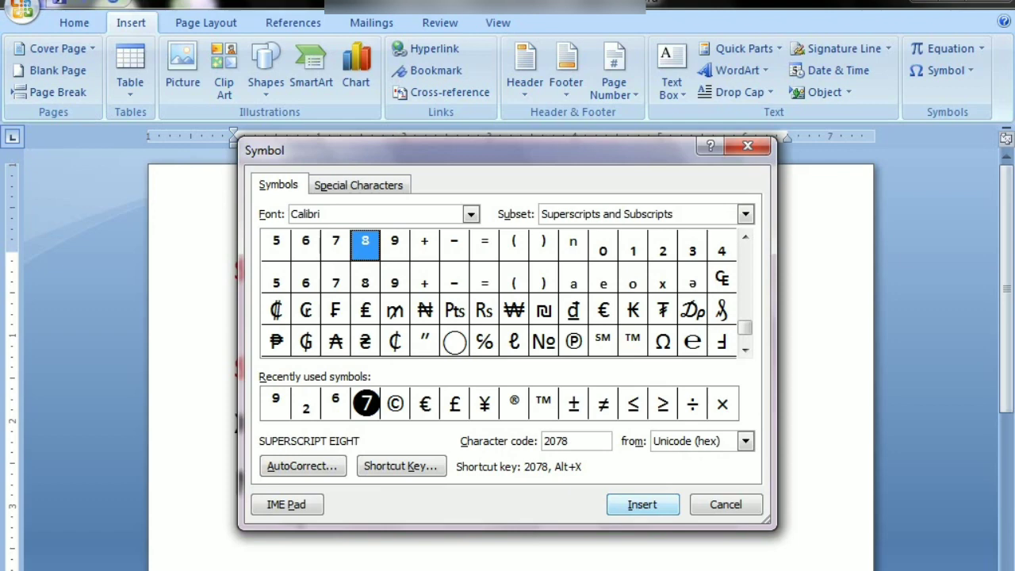
left_click(642, 504)
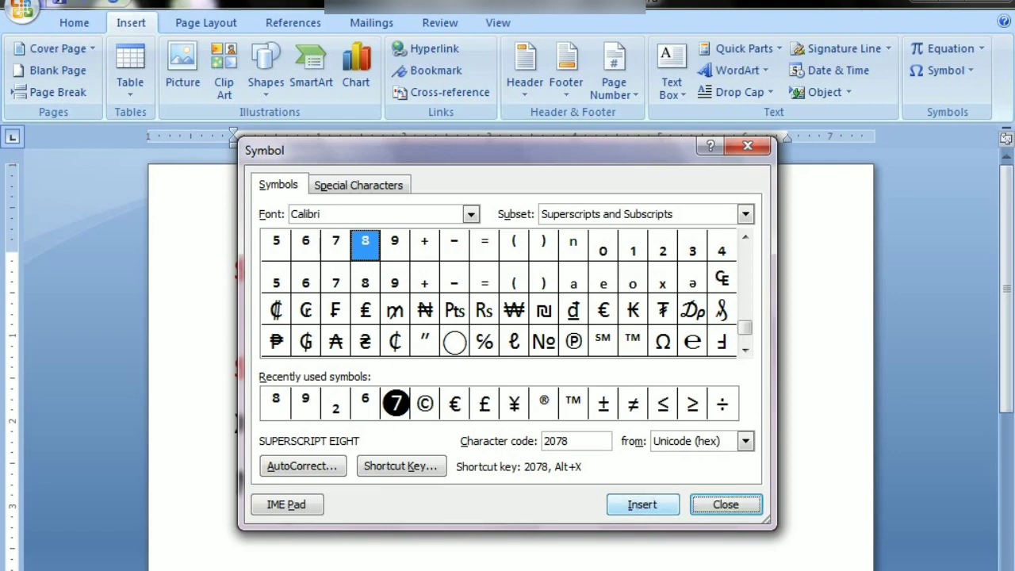
left_click(725, 504)
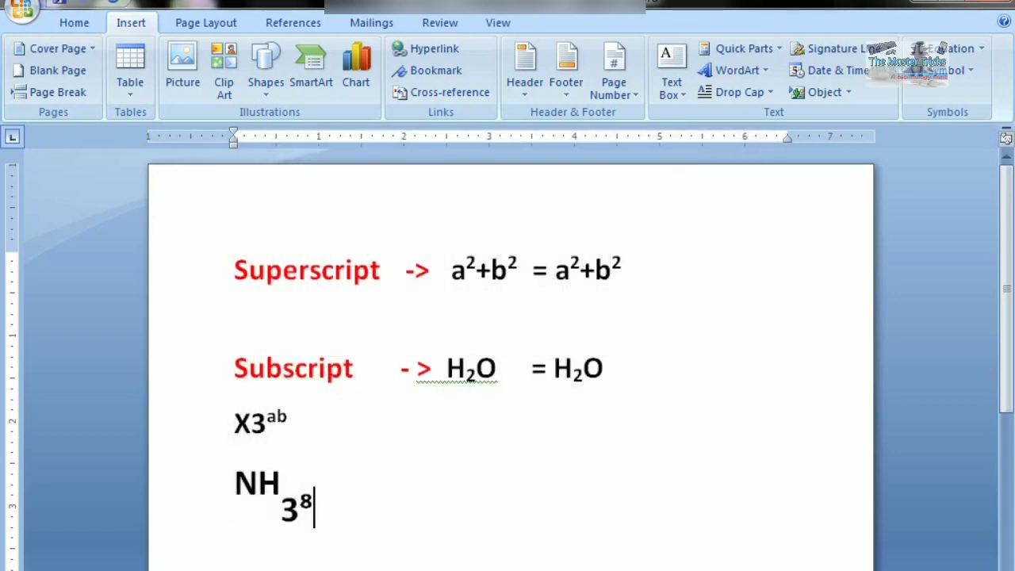
left_click_drag(300, 500, 345, 499)
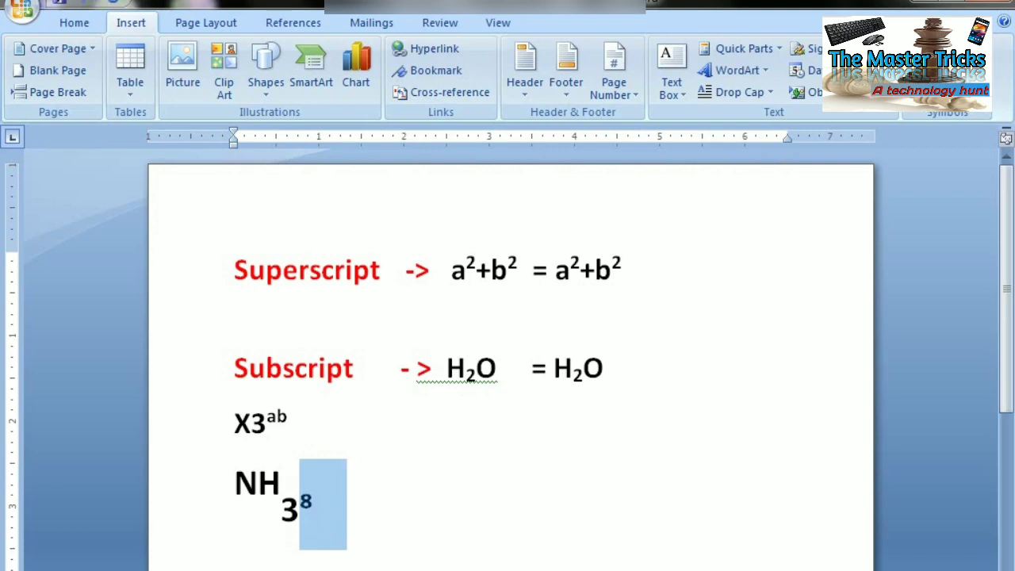
left_click(314, 508)
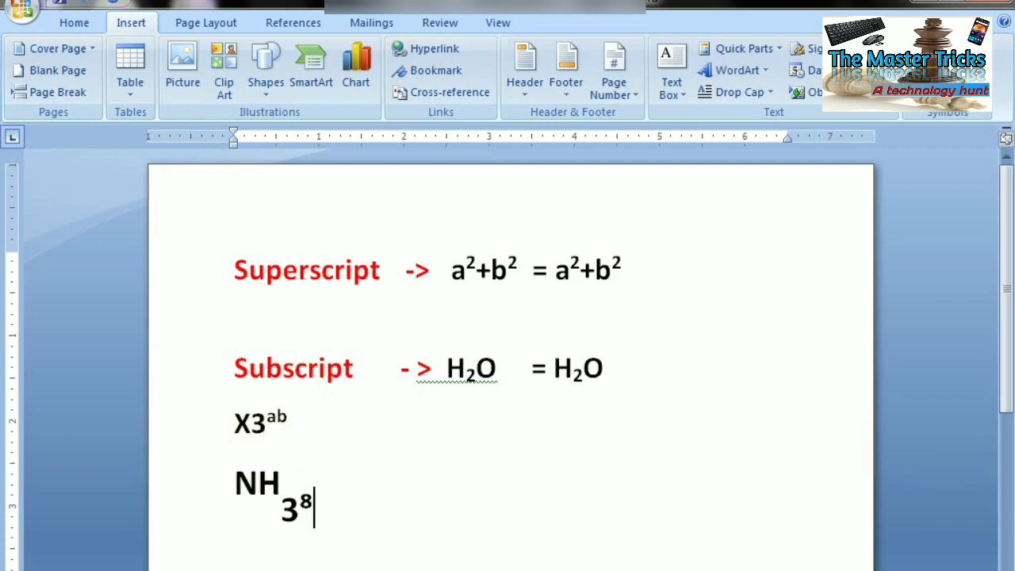
left_click(604, 366)
left_click(623, 263)
left_click_drag(555, 269, 621, 269)
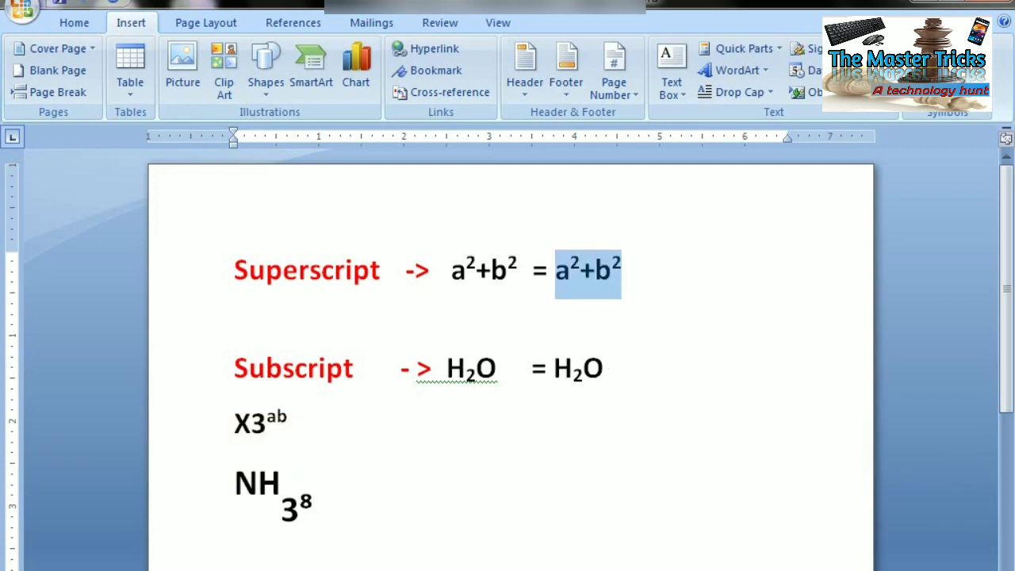
left_click(623, 263)
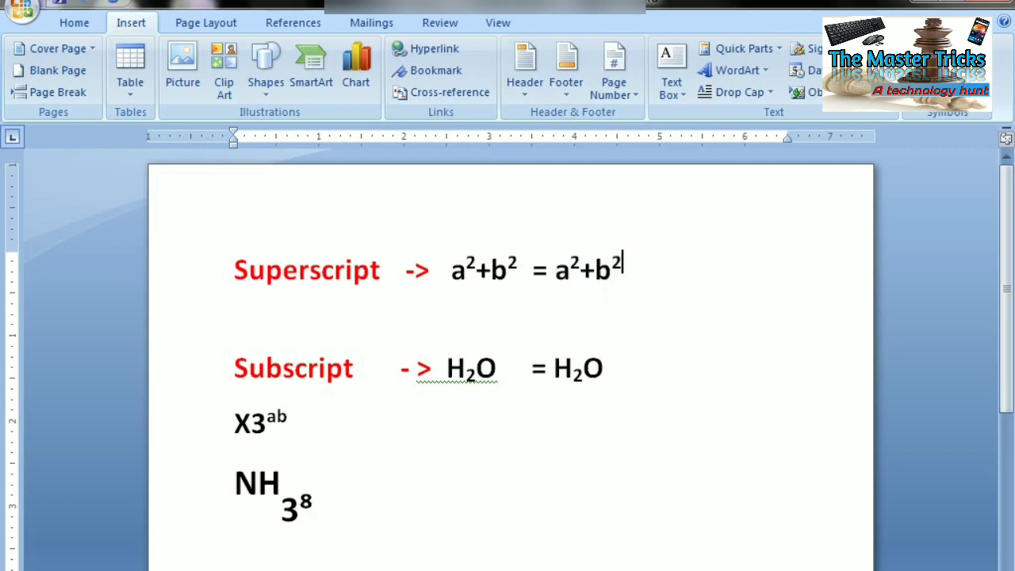